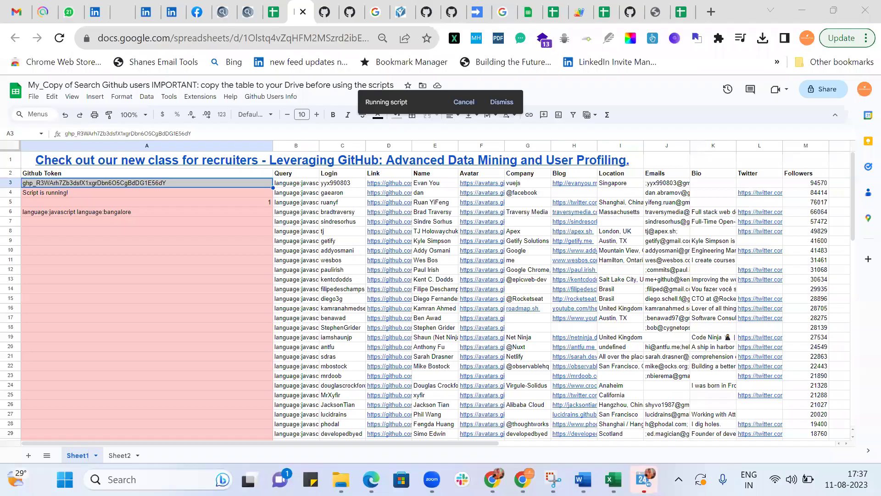
Step: Bring Chrome forward and show the original view-only Search Github users spreadsheet
click(552, 103)
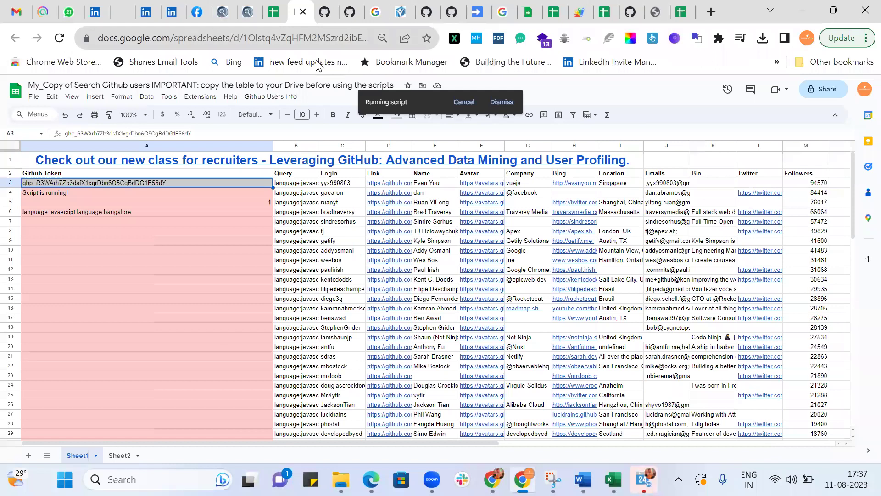
click(273, 13)
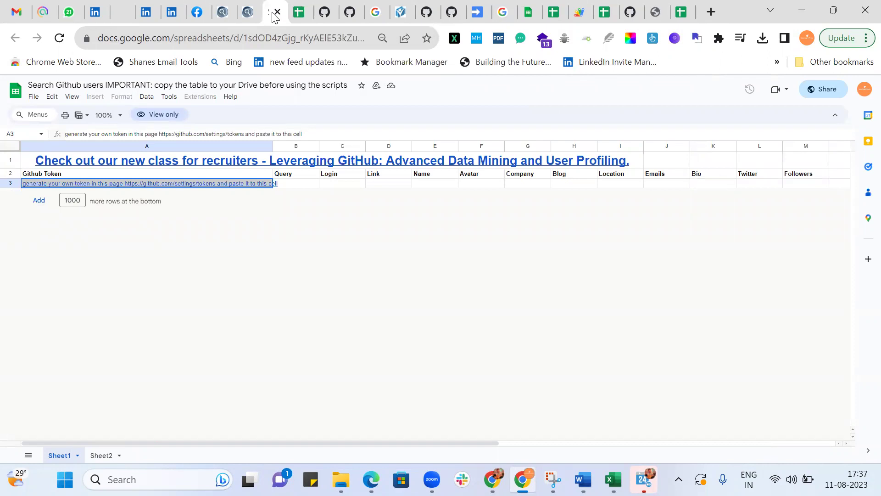
Step: Make a copy of the spreadsheet, prefixing its name with 'MY 2nd_'
click(32, 98)
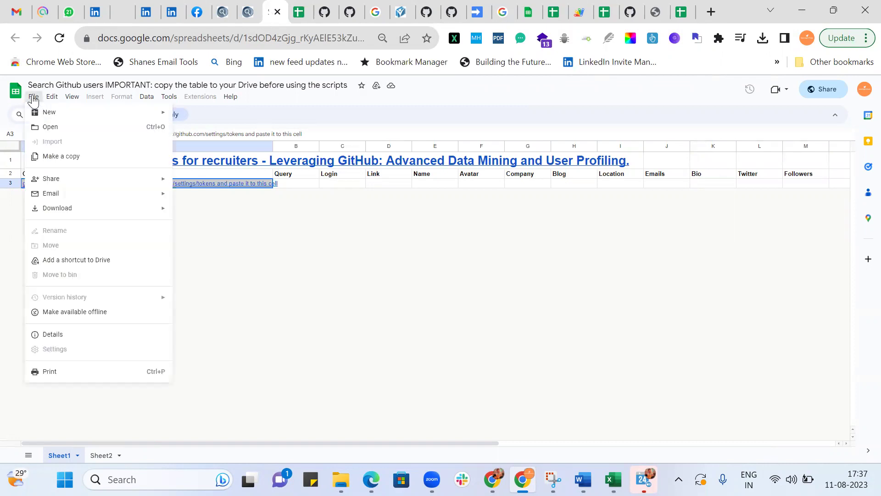
click(55, 158)
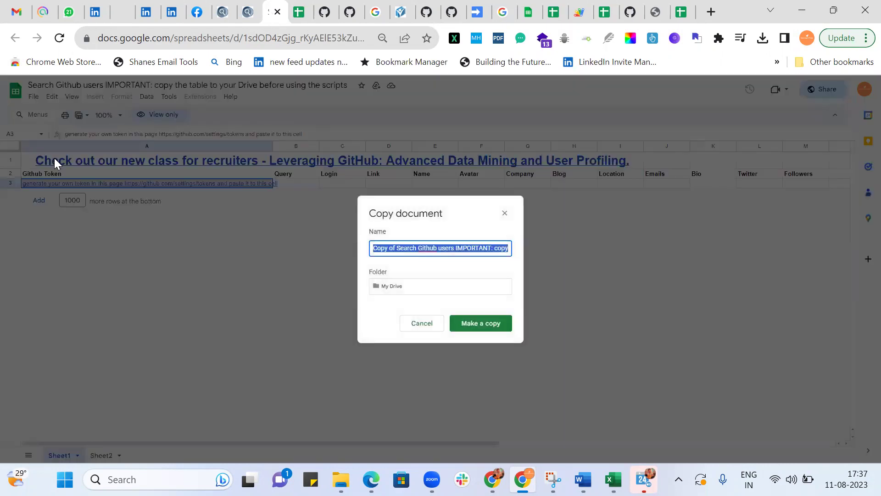
click(375, 248)
text(MY 2)
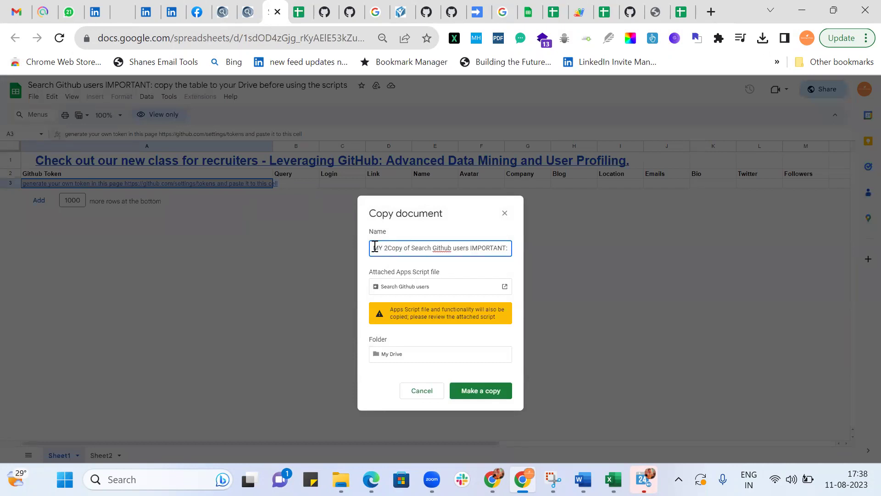
text(nd_)
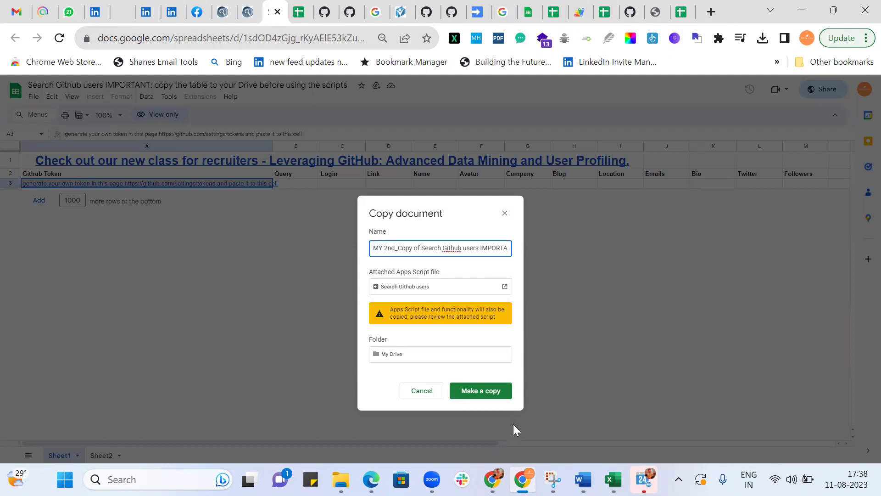
click(483, 391)
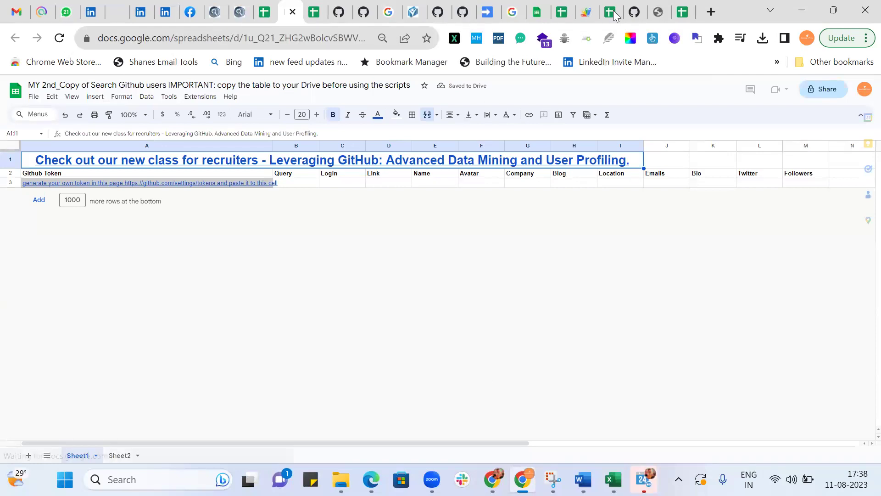
click(632, 12)
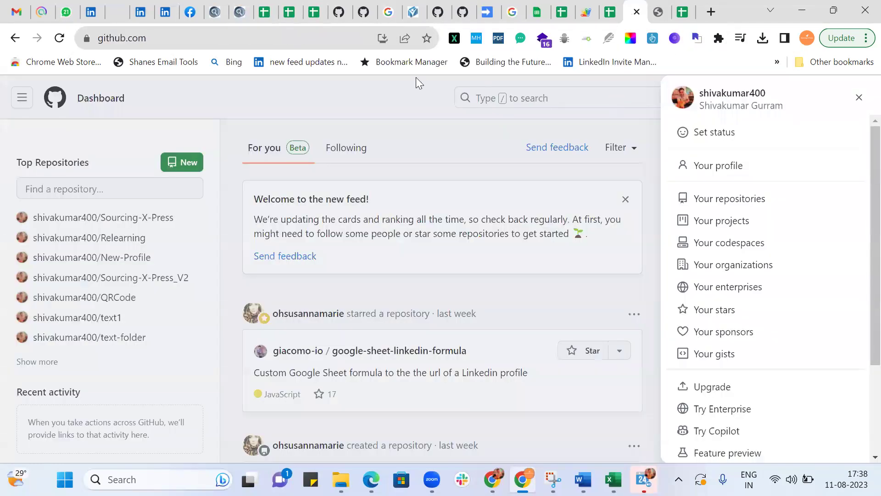
Step: In the MY 2nd_Copy sheet, follow the access token link in cell A3 to GitHub
click(314, 14)
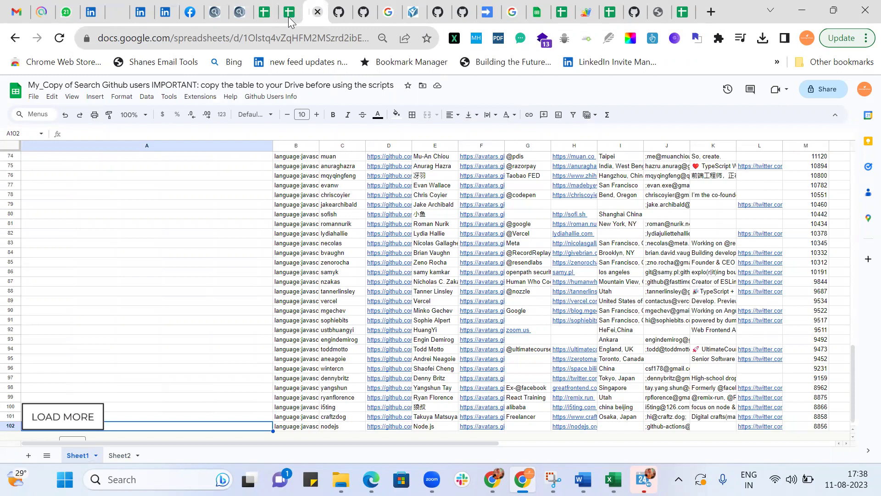
click(288, 17)
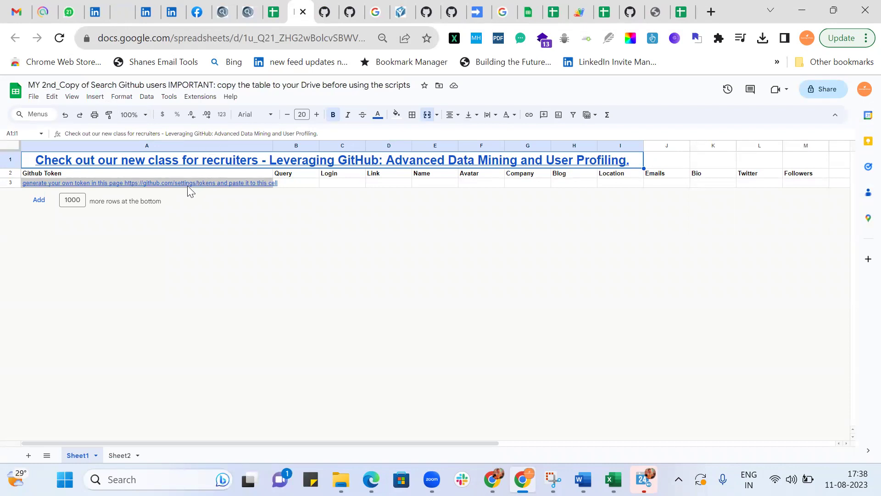
mouse_move(182, 186)
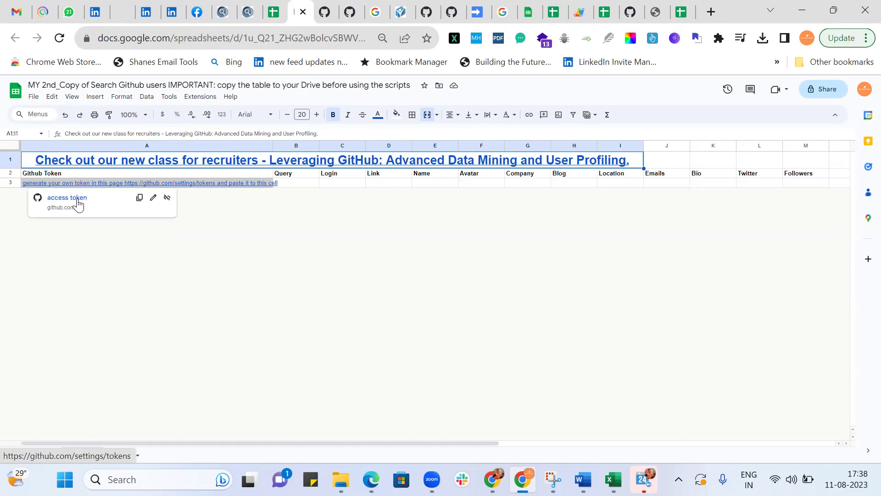
click(118, 181)
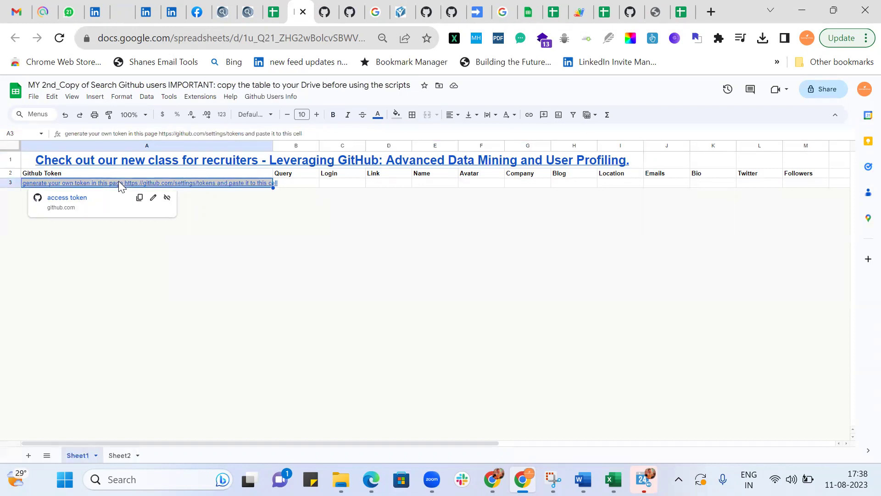
click(68, 199)
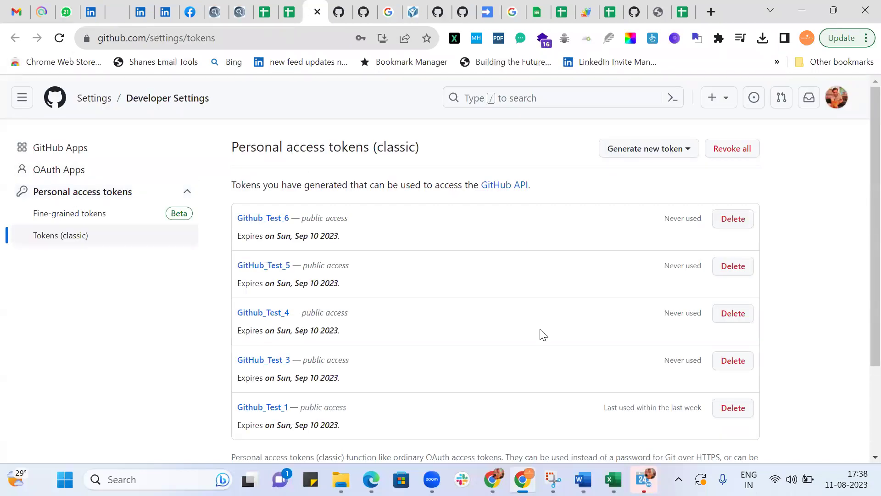
Step: Generate a new classic personal access token with the note GitHub_Test_8
click(686, 148)
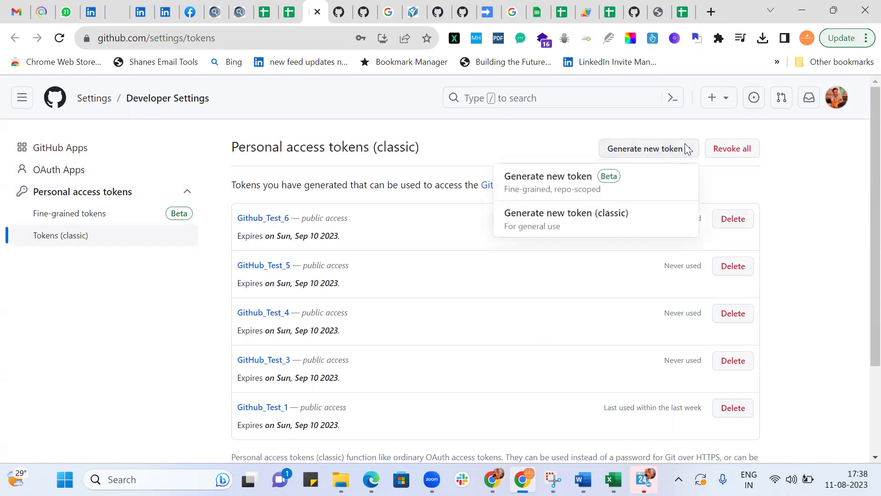
click(637, 225)
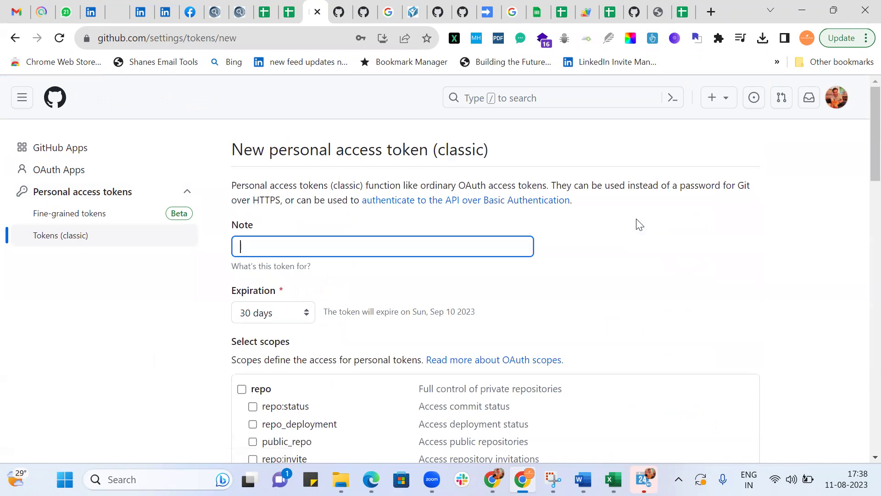
text(GitHu)
text(b)
text(_To)
key(BackSpace)
text(est)
text(_)
text(T)
key(BackSpace)
text(8)
scroll(690, 263, down, 15)
scroll(691, 262, down, 4)
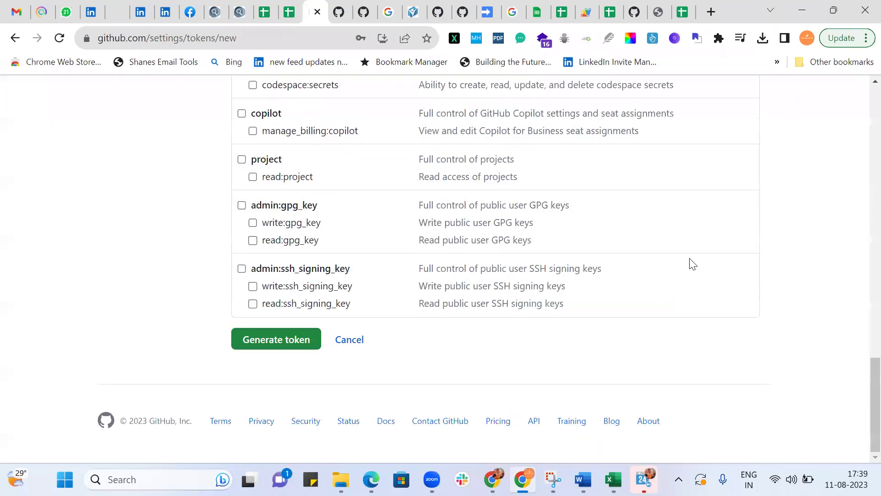
click(258, 345)
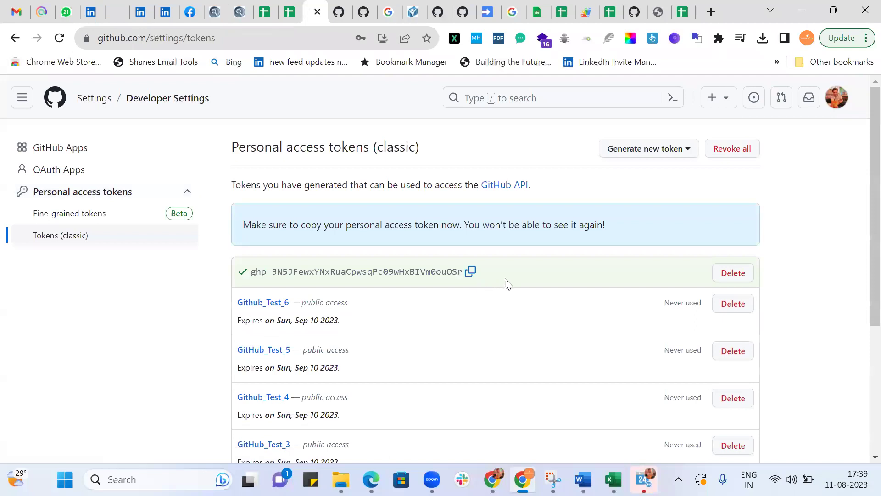
click(288, 14)
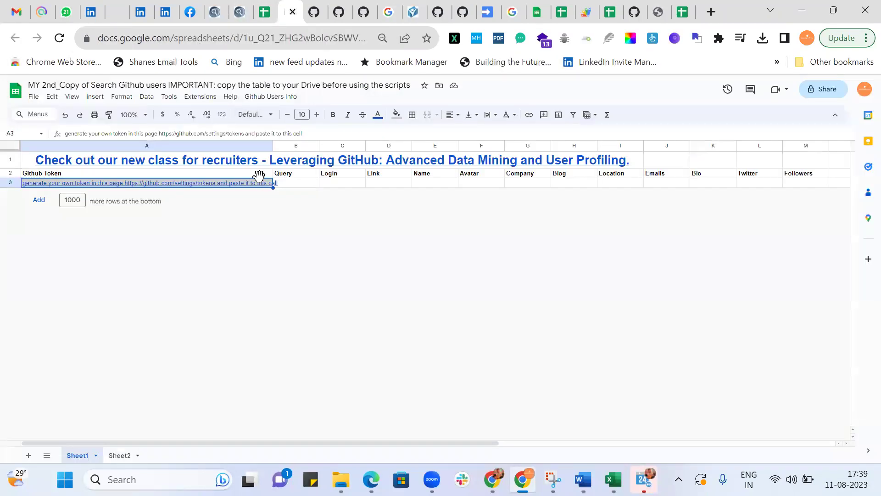
Step: Replace cell A3's instructions with the new token and run Github Users Info > Search GitHub Users
key(Delete)
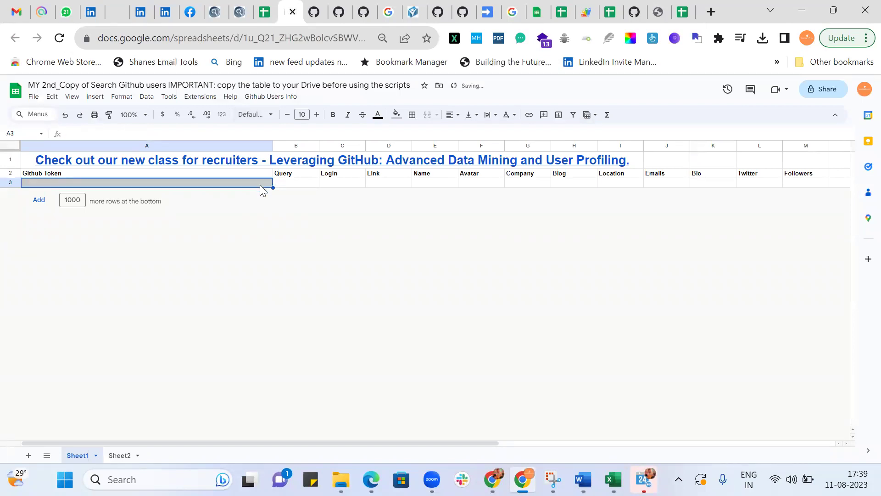
key(ctrl+v)
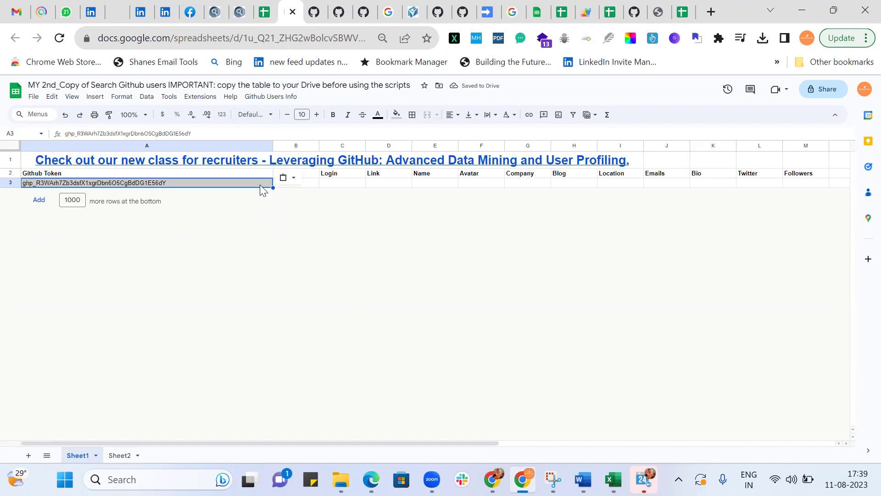
click(272, 100)
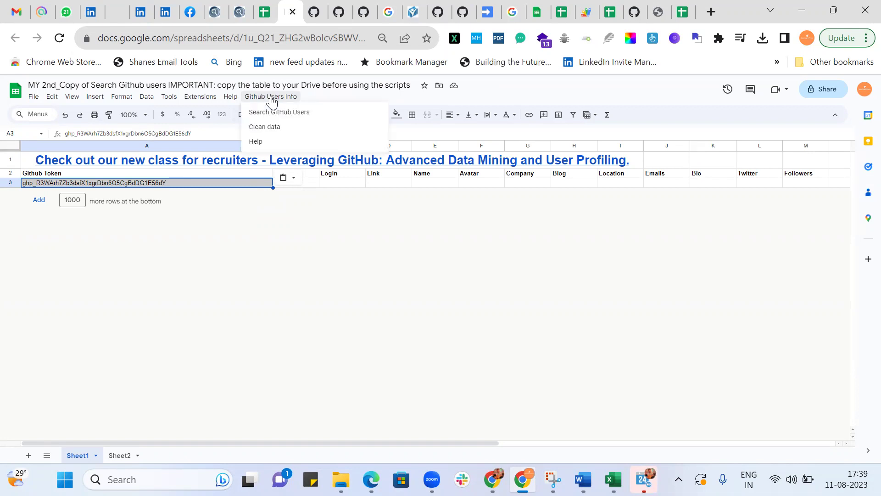
click(297, 116)
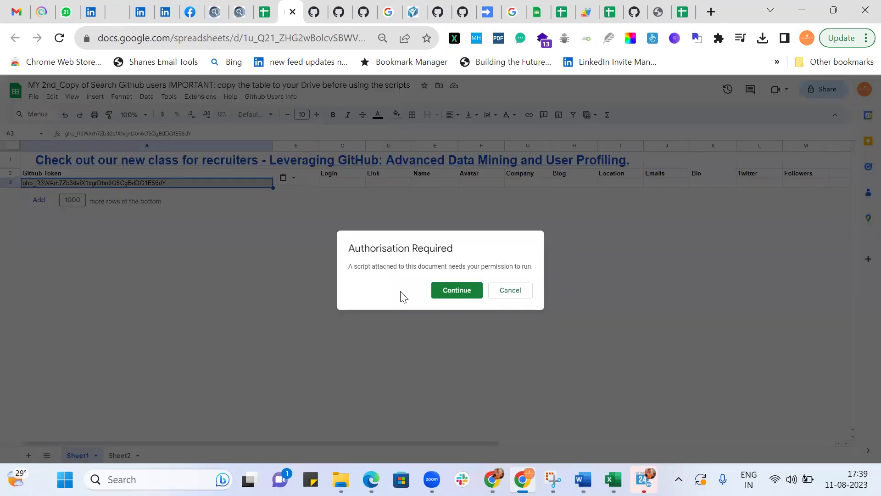
Step: Authorise the Search Github users script for the Google account, proceeding past the unverified-app warning
click(455, 291)
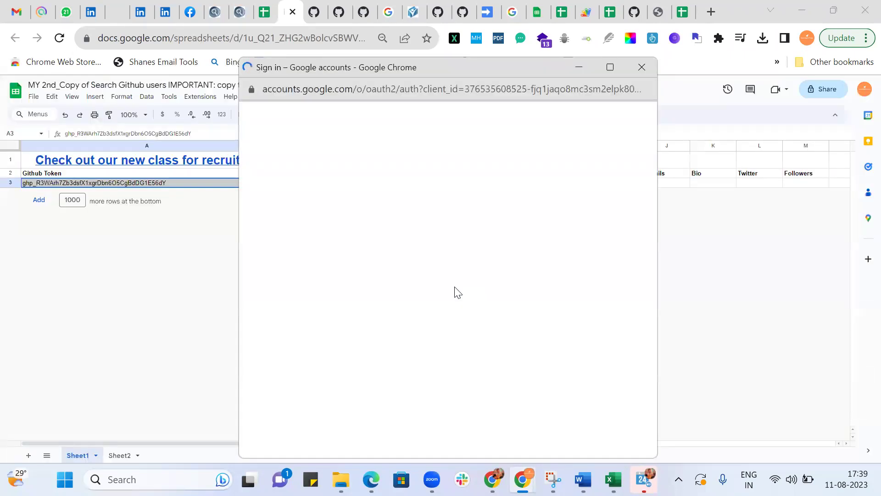
click(424, 271)
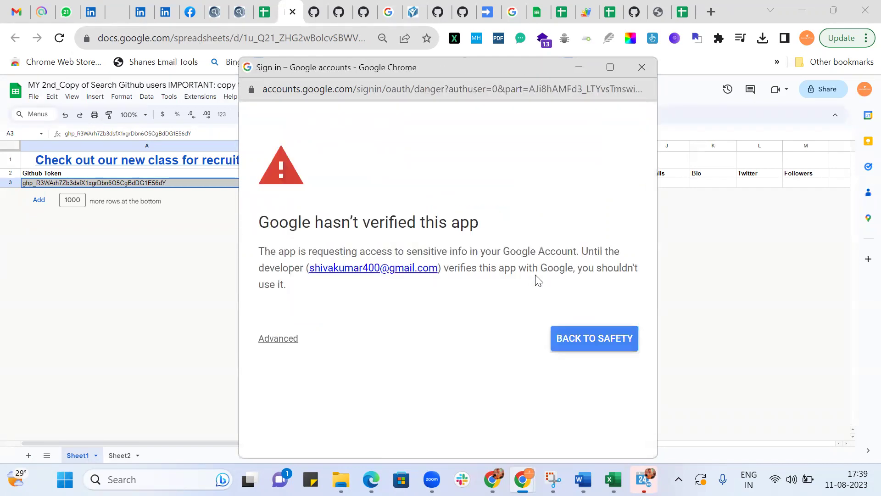
click(278, 338)
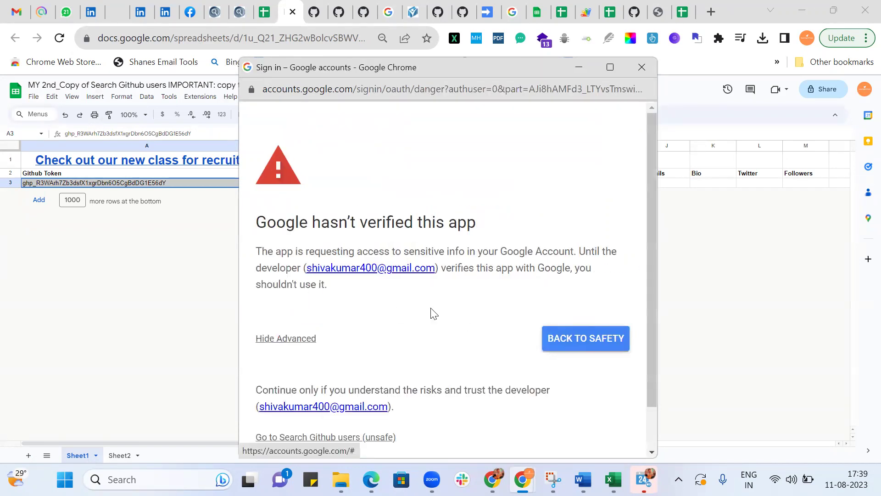
scroll(431, 312, down, 1)
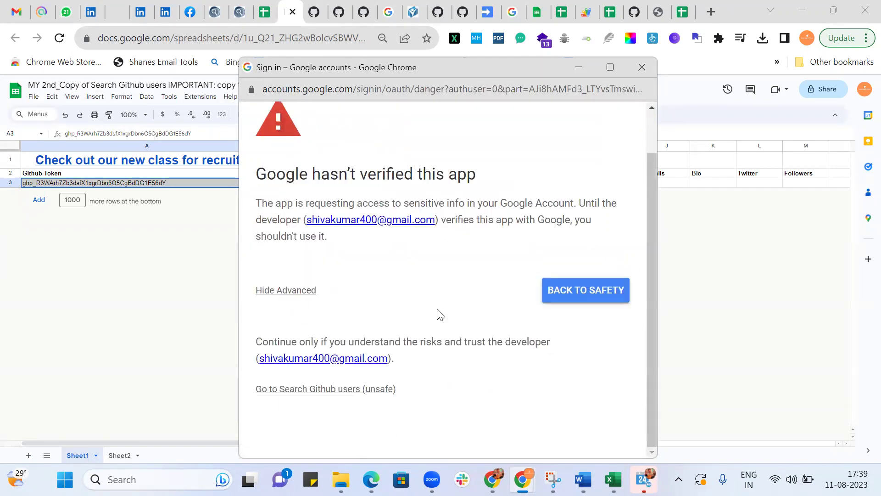
click(358, 390)
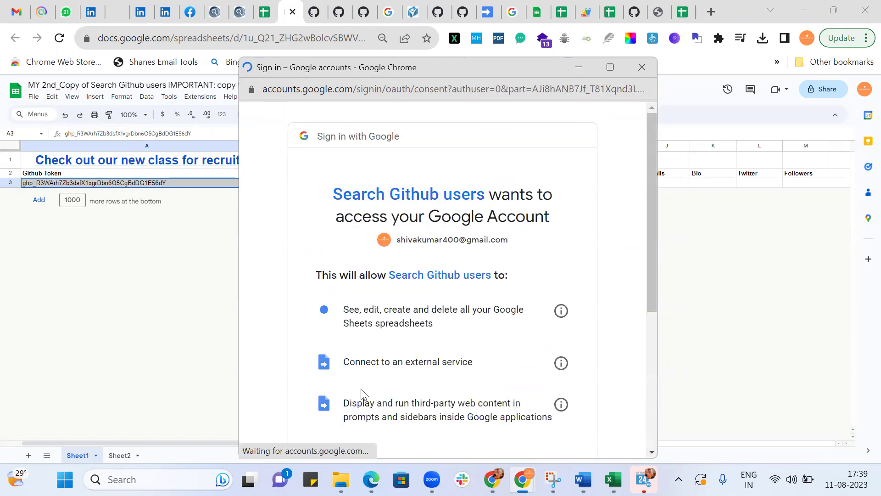
scroll(439, 340, down, 5)
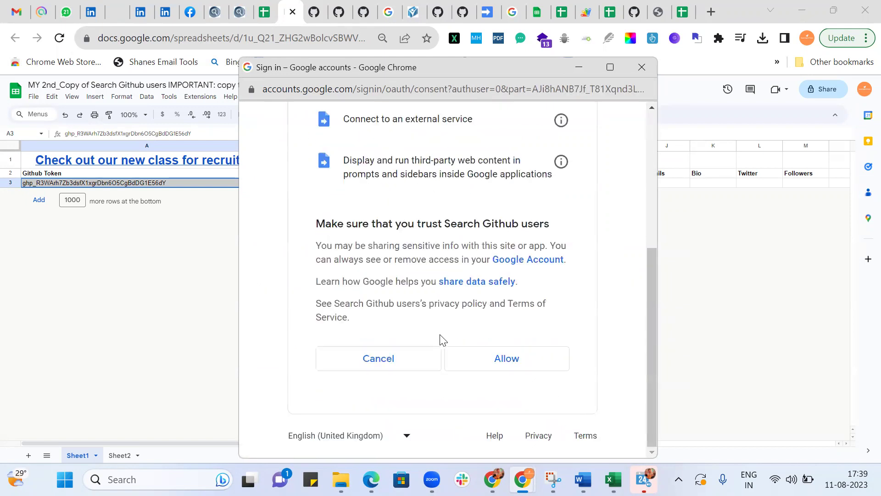
click(502, 360)
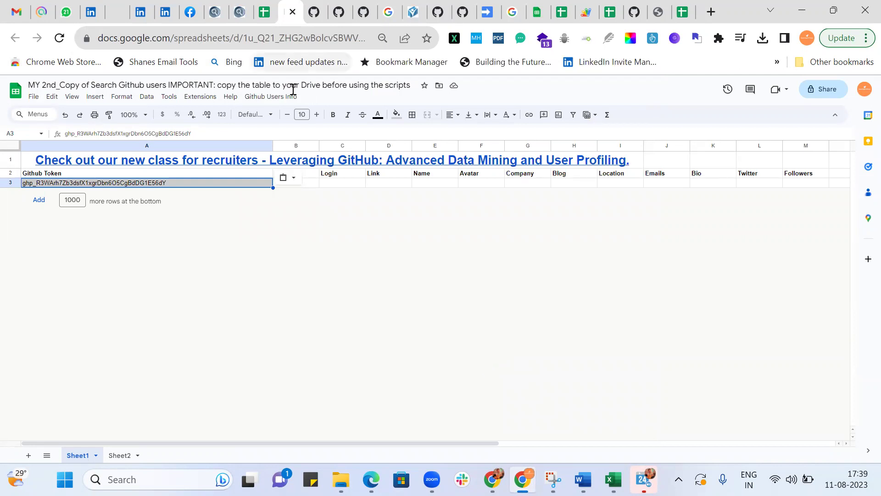
Step: Run Search GitHub Users again with the query 'location:bangalore language:java'
click(269, 98)
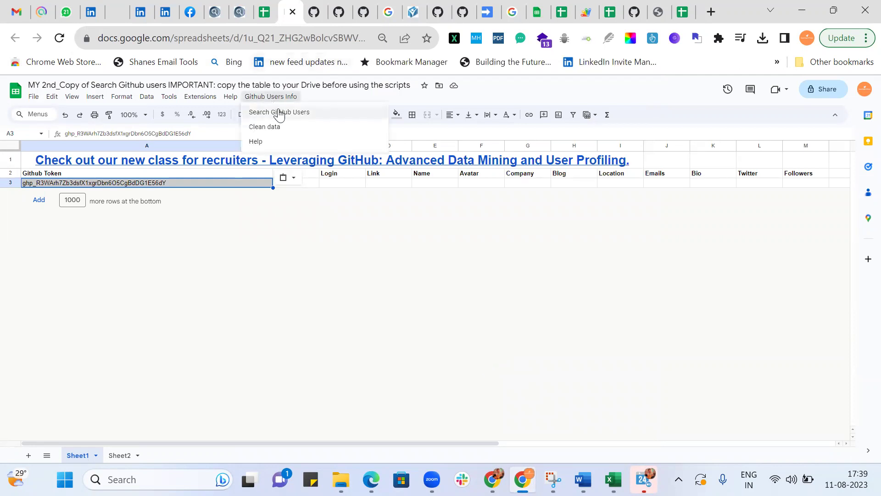
click(280, 113)
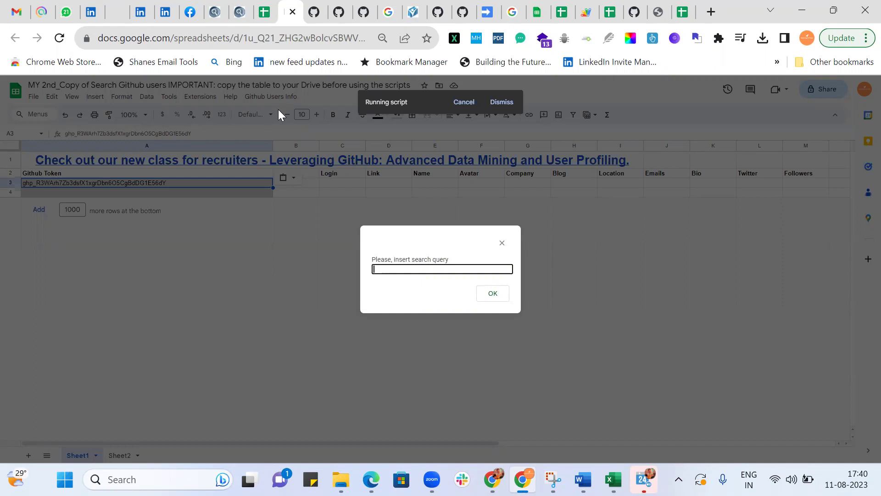
text(location:bangalore langu)
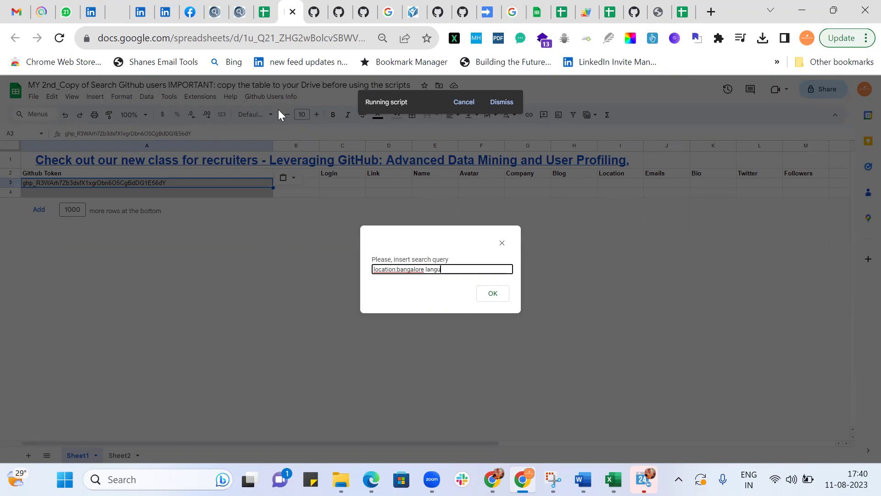
text(age:java)
click(498, 298)
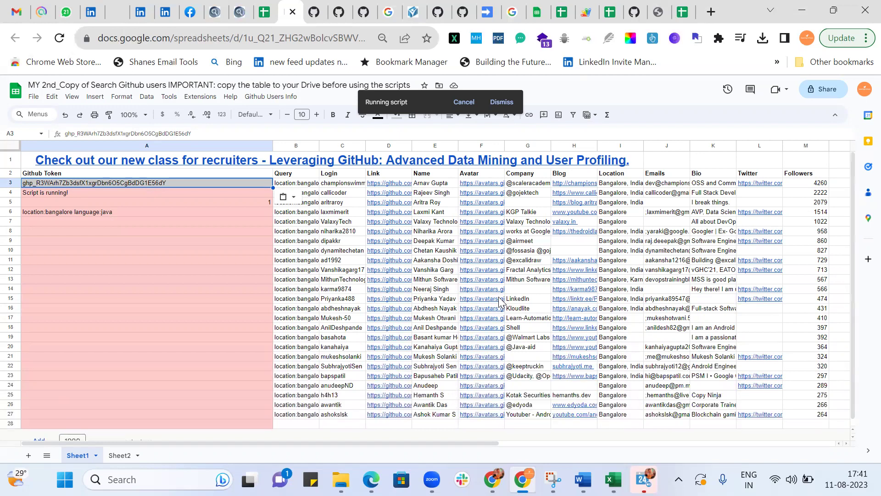
Step: Open the developer's GitHub profile linked in cell D6
click(395, 214)
click(420, 227)
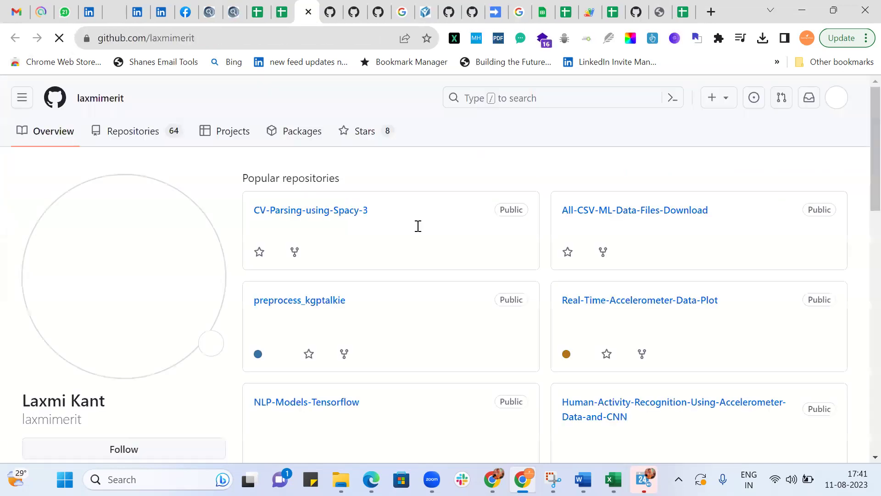
Step: Scroll through the developer's GitHub profile, then go back to the spreadsheet
scroll(418, 226, down, 5)
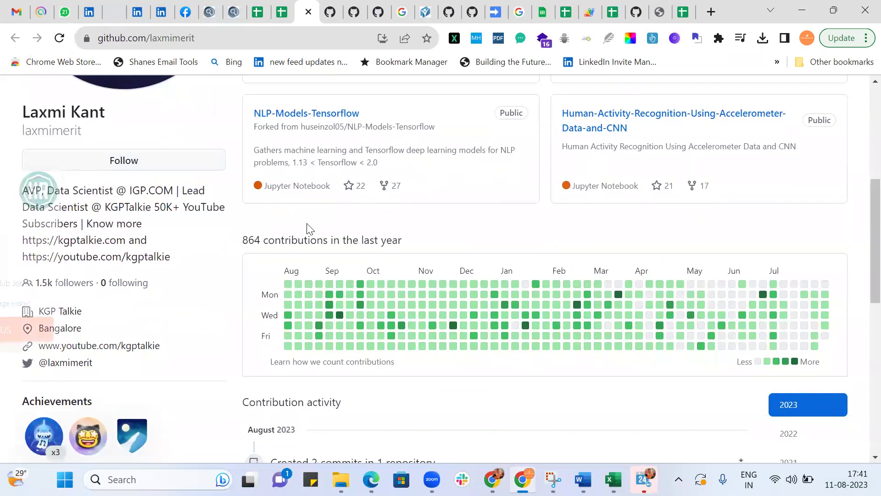
scroll(305, 222, down, 1)
scroll(308, 227, up, 2)
scroll(308, 224, up, 5)
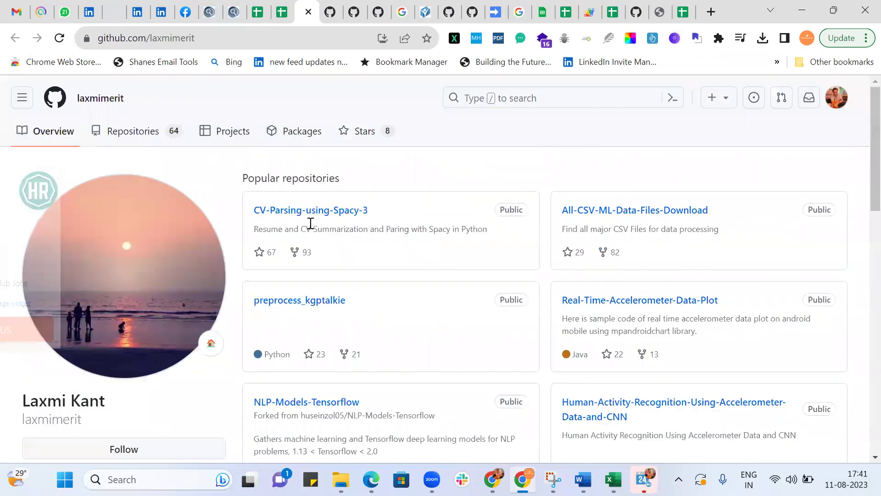
click(281, 17)
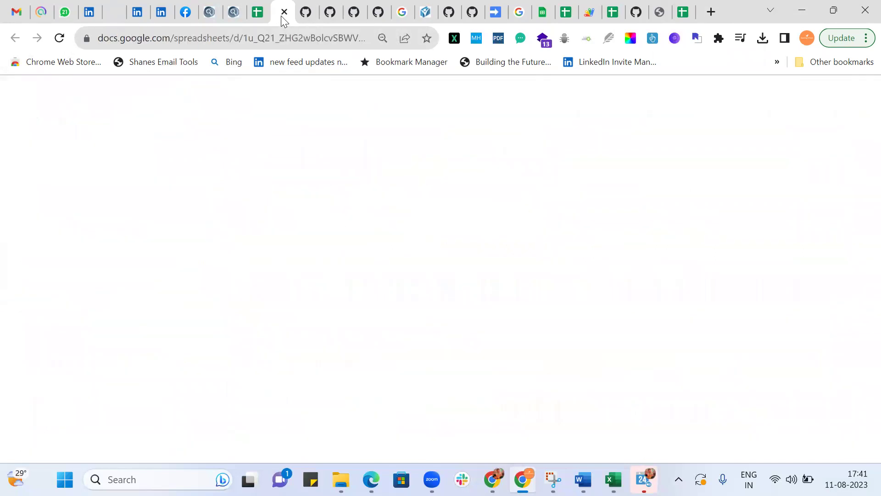